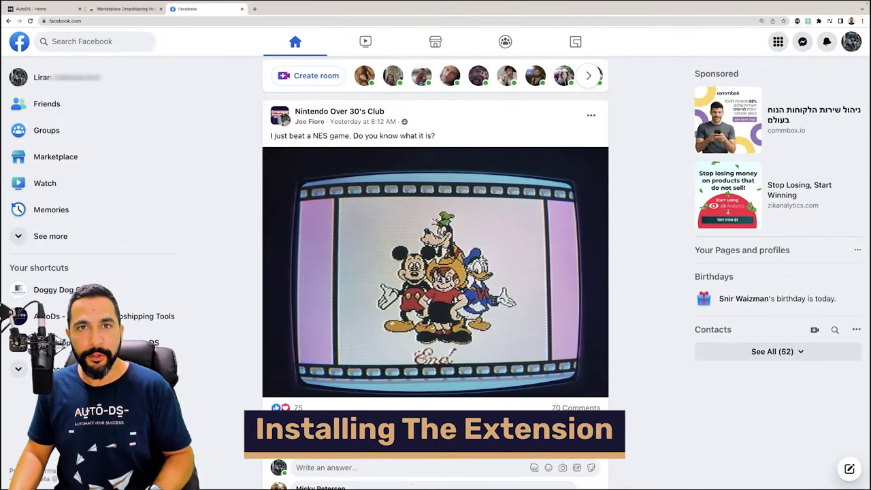
Step: Add the Marketplace Dropshipping Helper extension to Chrome from its Chrome Web Store page
{"action": "key", "text": "super+1"}
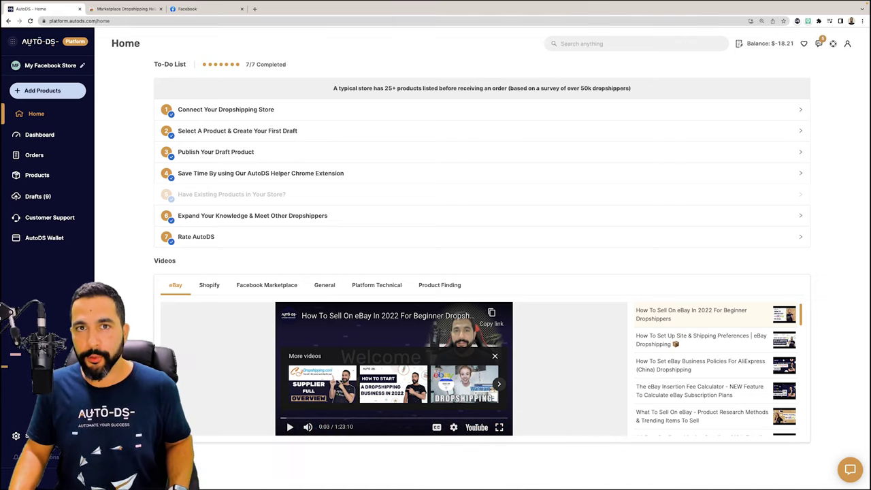
{"action": "key", "text": "ctrl+2"}
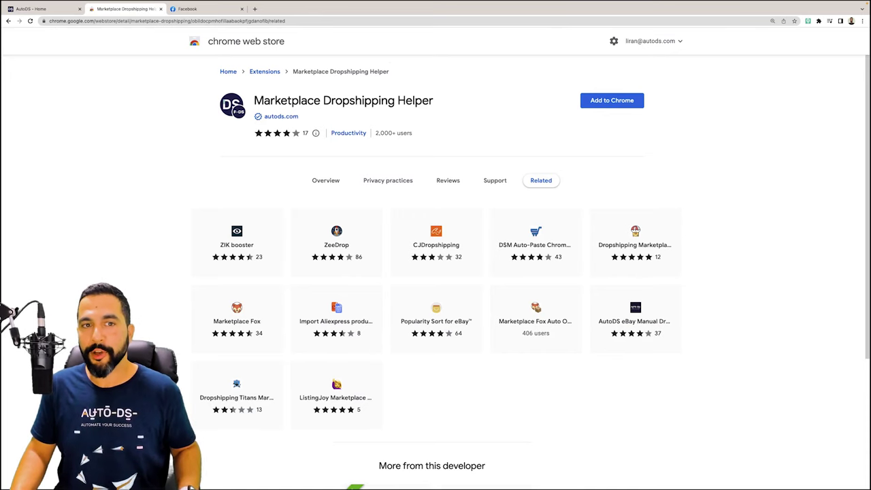
{"action": "left_click", "coordinate": [611, 100]}
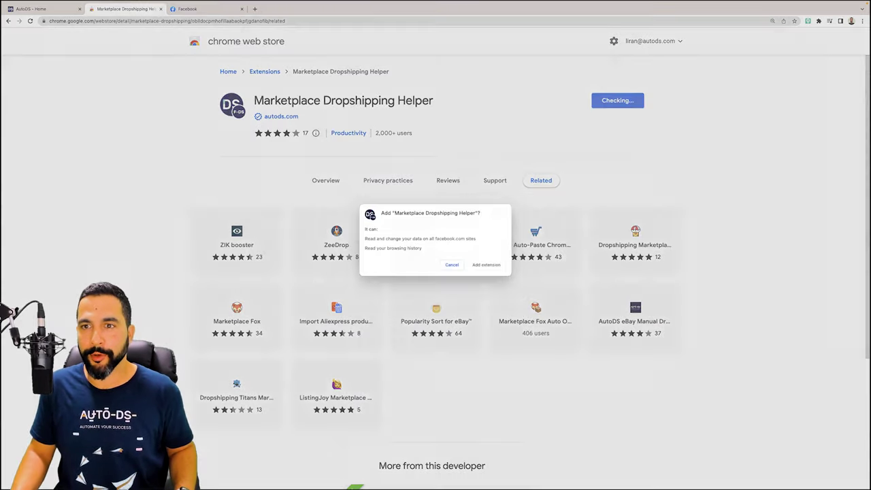
{"action": "left_click", "coordinate": [486, 270]}
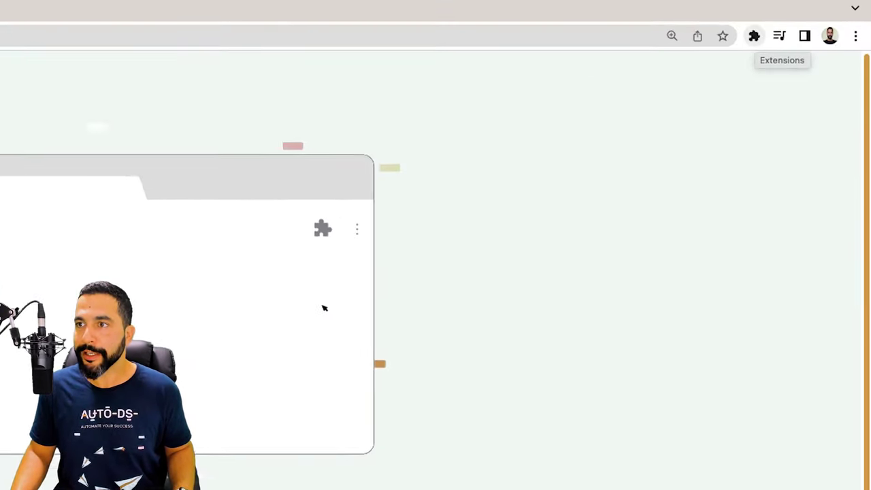
Step: Log in to the AutoDS extension with the account e-mail and password, and open its store selection
{"action": "left_click", "coordinate": [754, 36]}
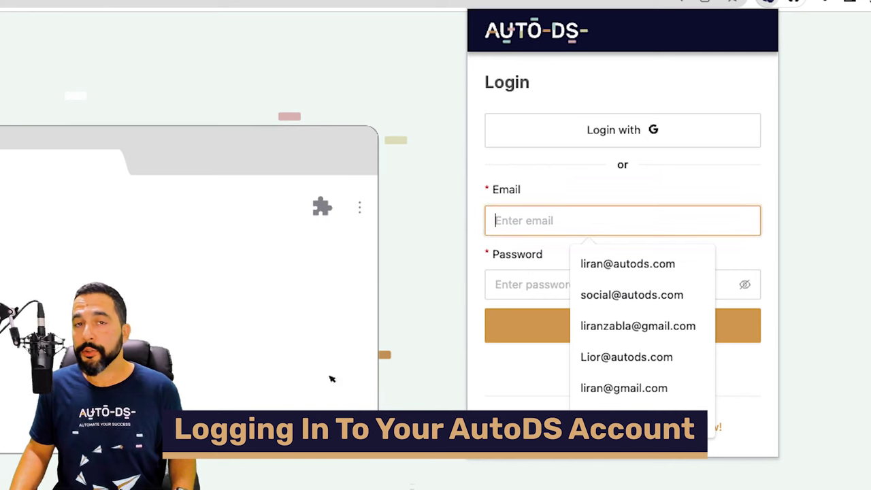
{"action": "left_click", "coordinate": [627, 264]}
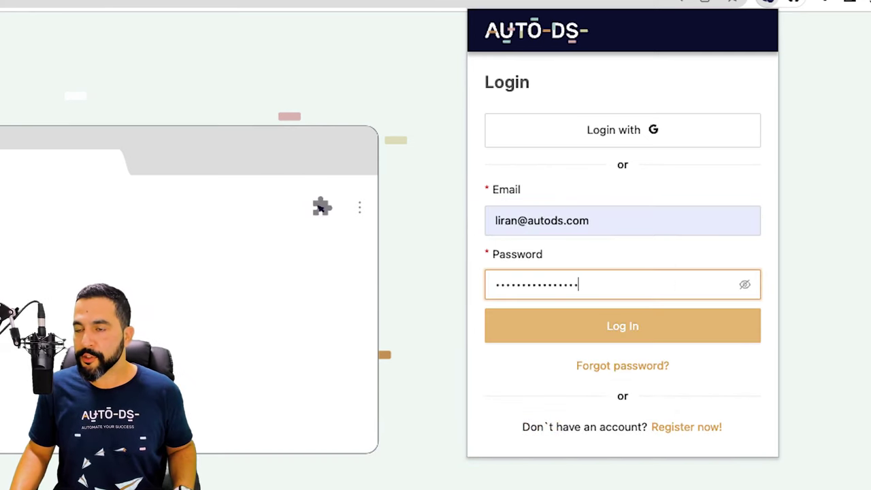
{"action": "left_click", "coordinate": [622, 326]}
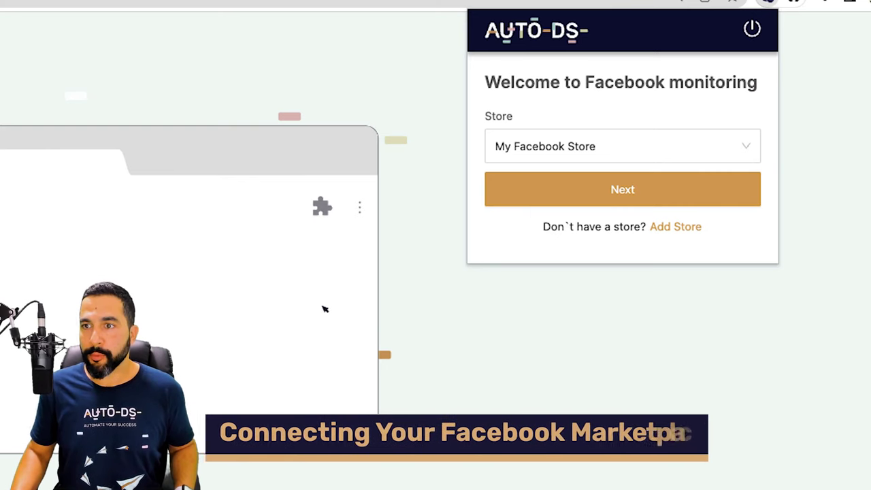
{"action": "left_click", "coordinate": [622, 145]}
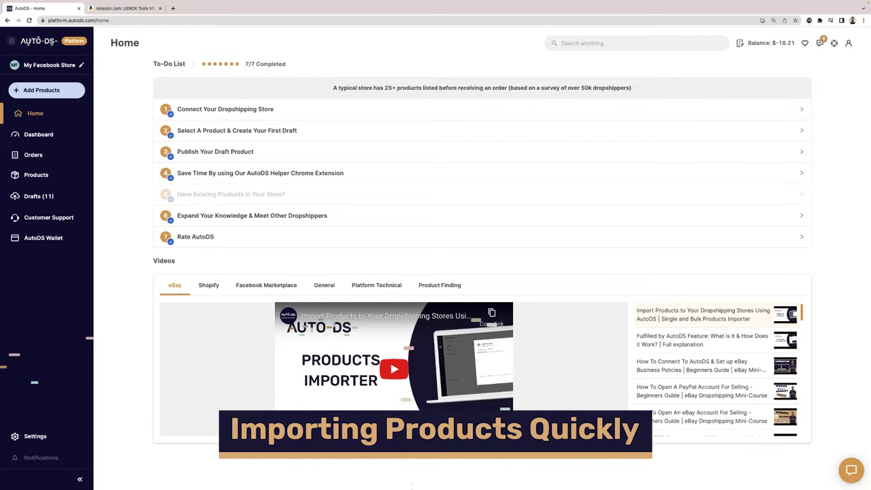
Step: Copy the web address of the LENOX Tools METALMAX Cut Off Wheel page on Amazon
{"action": "left_click", "coordinate": [126, 8]}
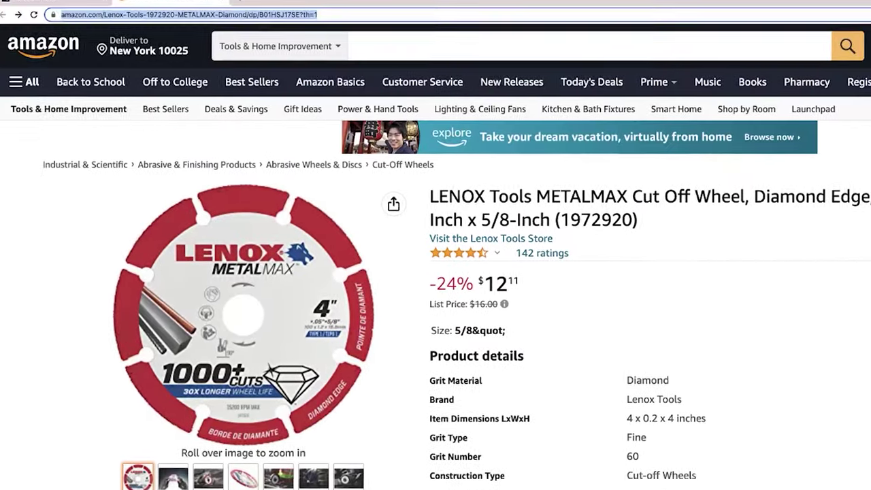
{"action": "right_click", "coordinate": [304, 26]}
{"action": "key", "text": "super+c"}
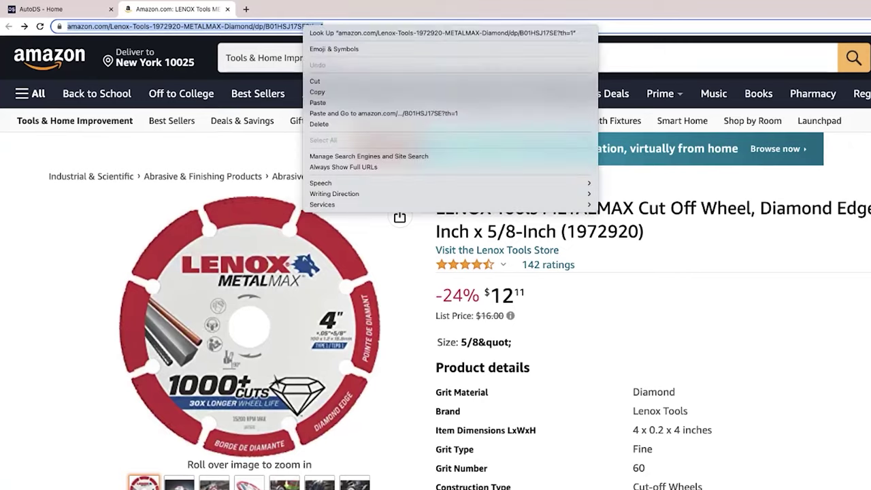
{"action": "left_click", "coordinate": [317, 92]}
Step: In AutoDS, add a single product from the copied Amazon URL and open it for quick editing
{"action": "left_click", "coordinate": [54, 9]}
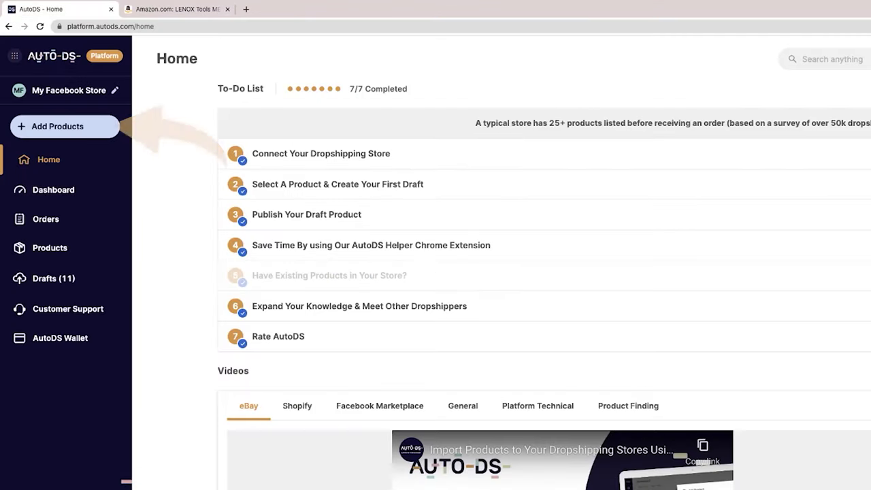
{"action": "left_click", "coordinate": [64, 126]}
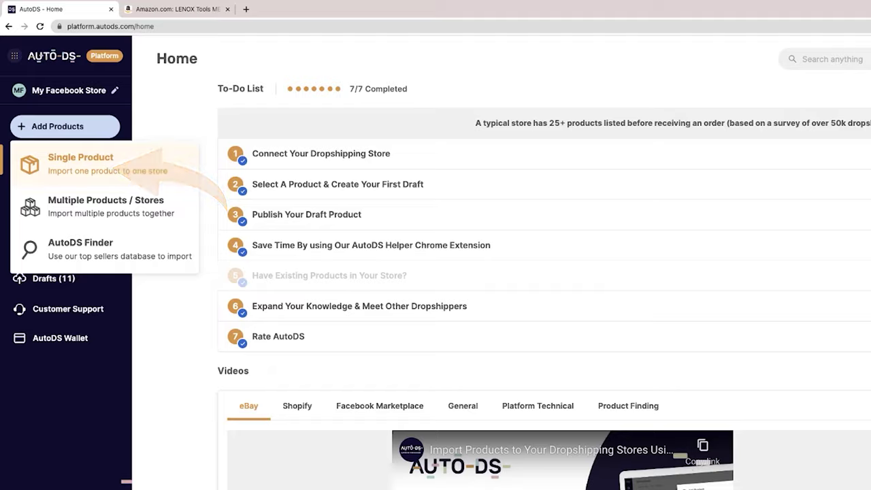
{"action": "left_click", "coordinate": [81, 164]}
{"action": "right_click", "coordinate": [269, 207]}
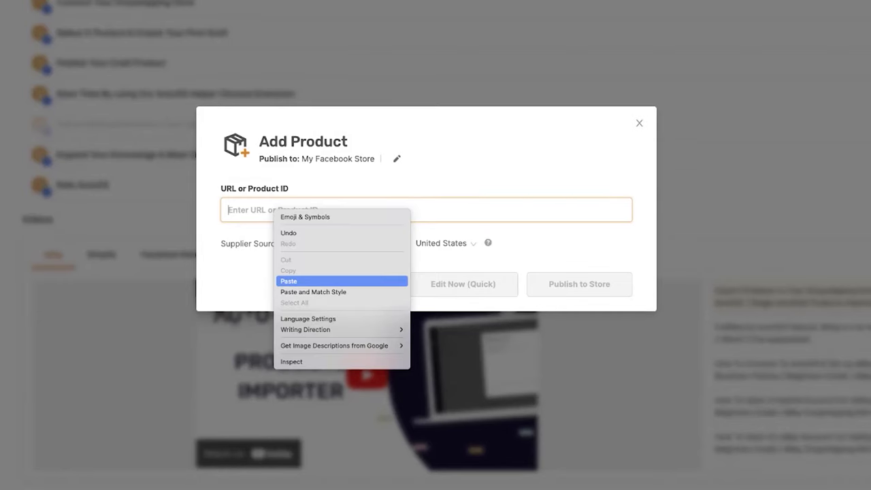
{"action": "left_click", "coordinate": [299, 280]}
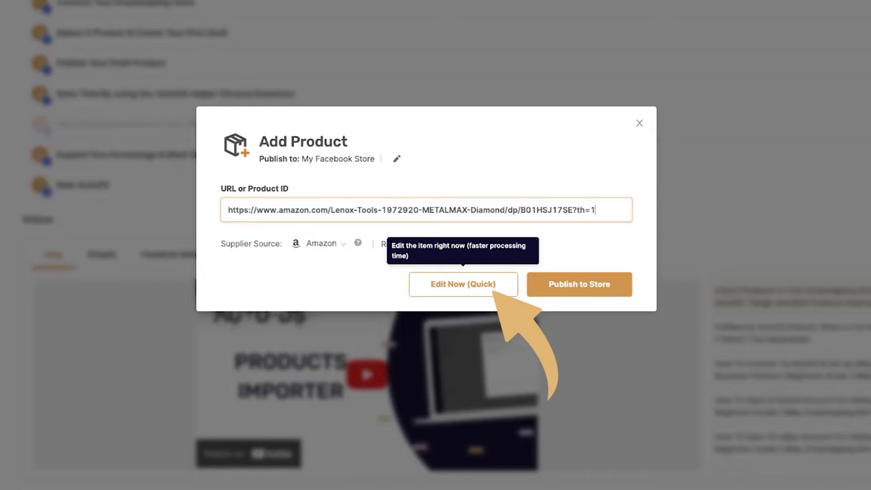
{"action": "left_click", "coordinate": [462, 284]}
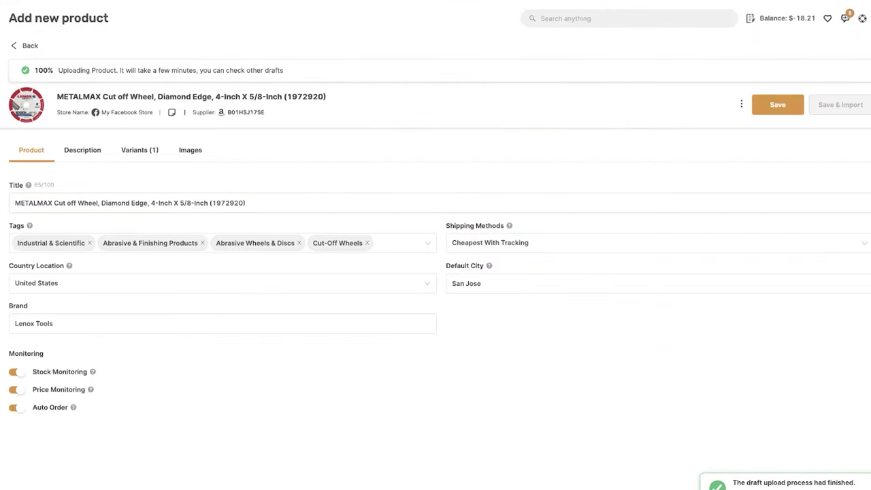
Step: Shorten the product title to "Cut off Wheel, Diamond Edge, 4-Inch X 5/8-Inch"
{"action": "left_click_drag", "start_coordinate": [245, 202], "coordinate": [25, 203]}
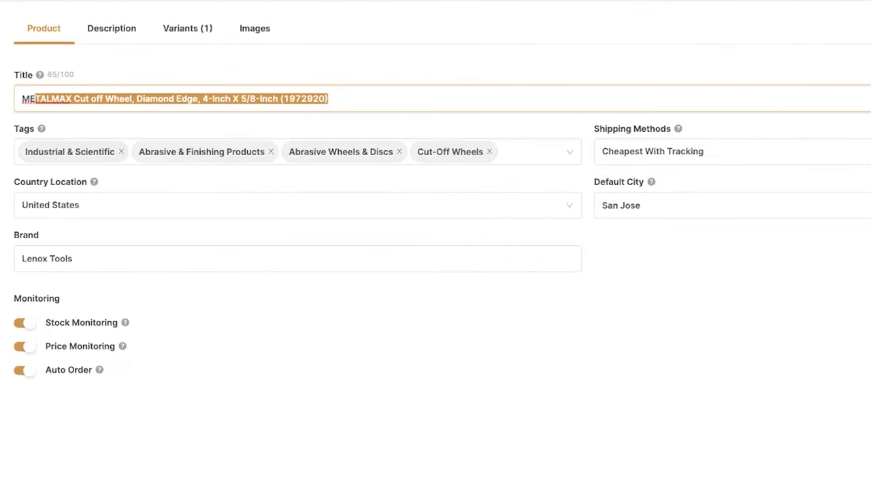
{"action": "double_click", "coordinate": [46, 99]}
{"action": "key", "text": "BackSpace"}
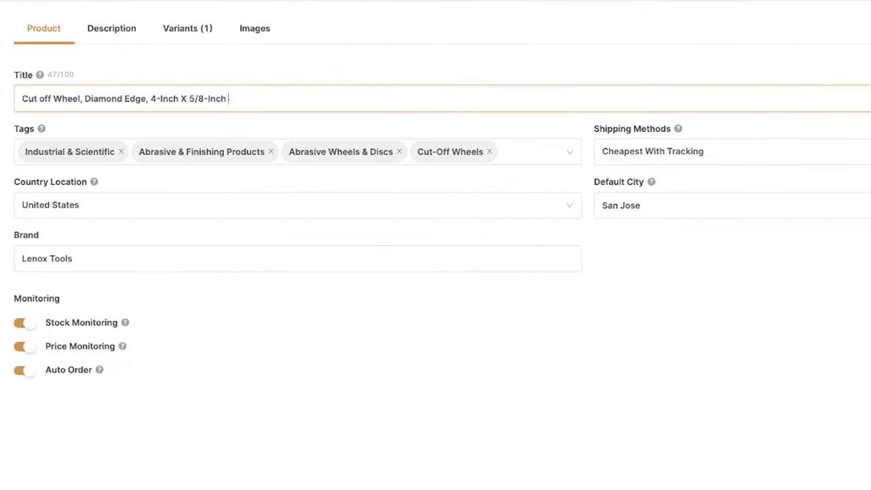
Step: Check the product's description and images, save it, and expand its entry in the drafts list
{"action": "left_click", "coordinate": [111, 28]}
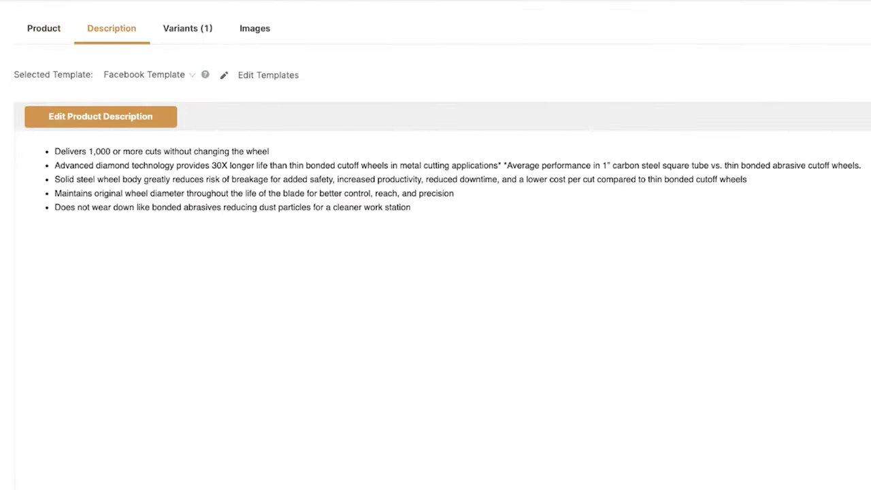
{"action": "left_click", "coordinate": [254, 28]}
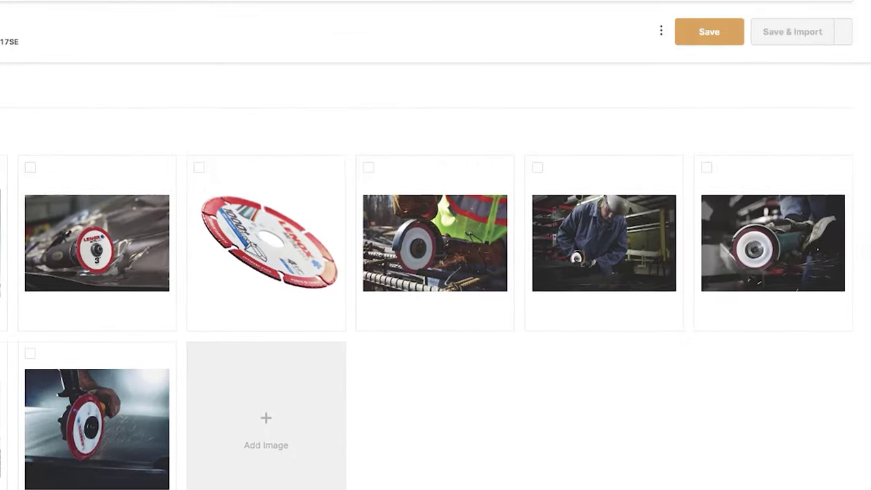
{"action": "left_click", "coordinate": [707, 31]}
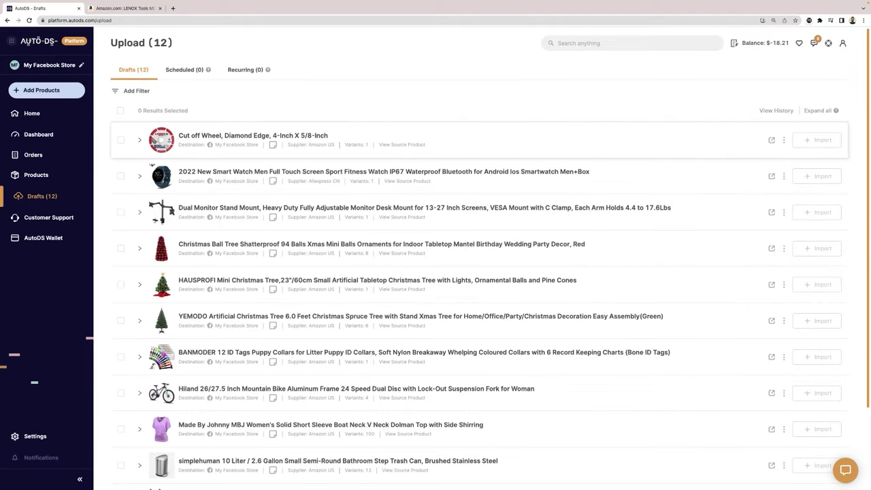
{"action": "left_click", "coordinate": [140, 140]}
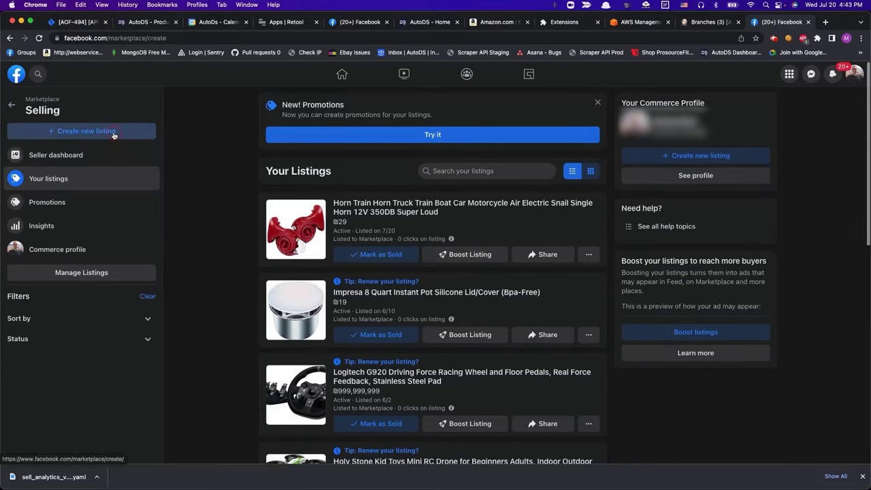
Step: Create an Item for Sale listing on Facebook Marketplace and fill it with the AutoDS info for the LENOX Tools METALMAX Cut off Wheel
{"action": "left_click", "coordinate": [113, 132]}
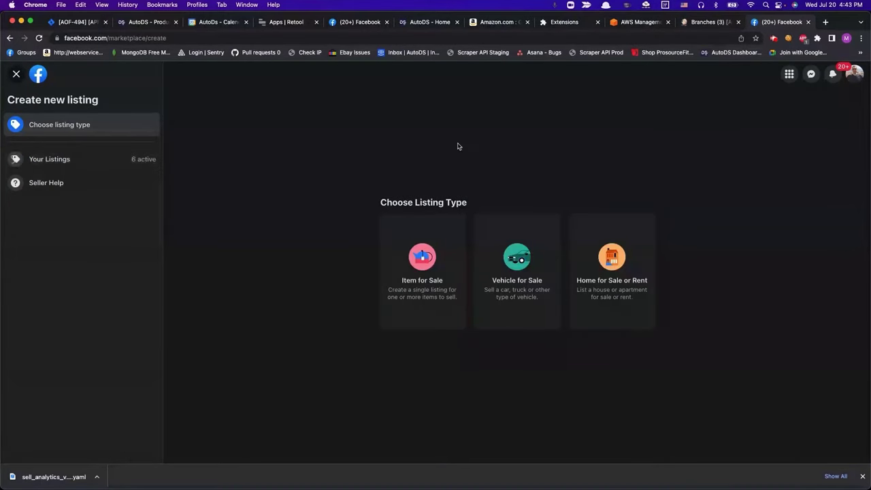
{"action": "left_click", "coordinate": [428, 270]}
{"action": "left_click", "coordinate": [120, 117]}
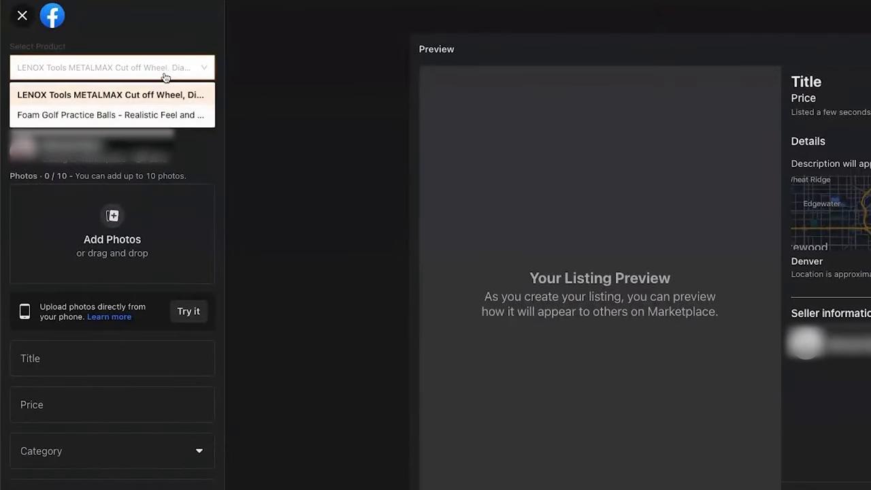
{"action": "left_click", "coordinate": [167, 73]}
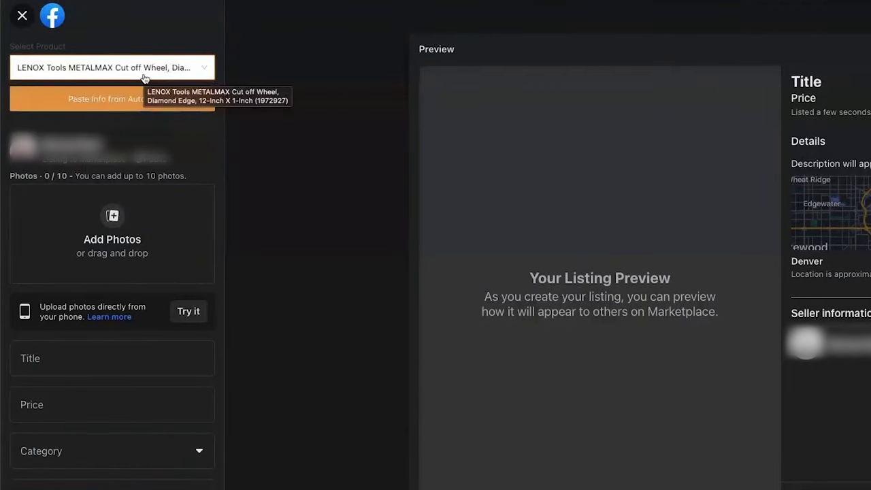
{"action": "left_click", "coordinate": [125, 102]}
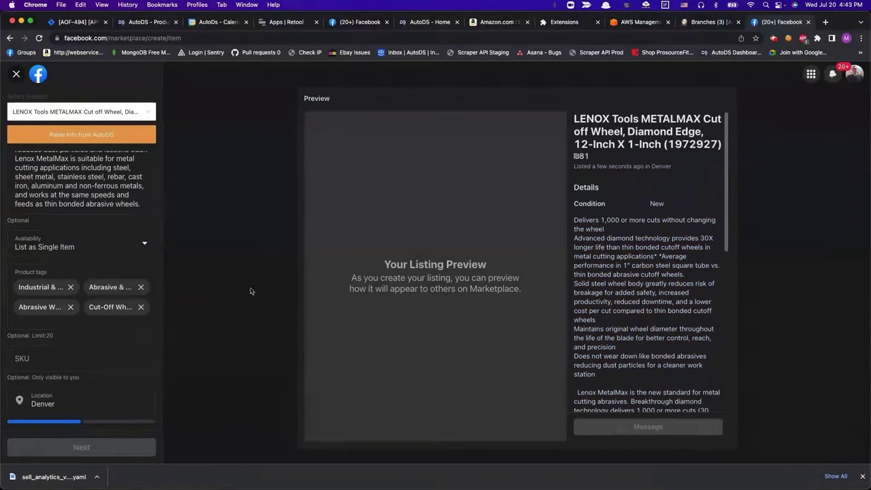
Step: Examine the filled-in listing's photos, title, price, category, condition, description, product tags and location
{"action": "scroll", "coordinate": [117, 303], "scroll_direction": "down", "scroll_amount": 3}
{"action": "scroll", "coordinate": [117, 301], "scroll_direction": "up", "scroll_amount": 5}
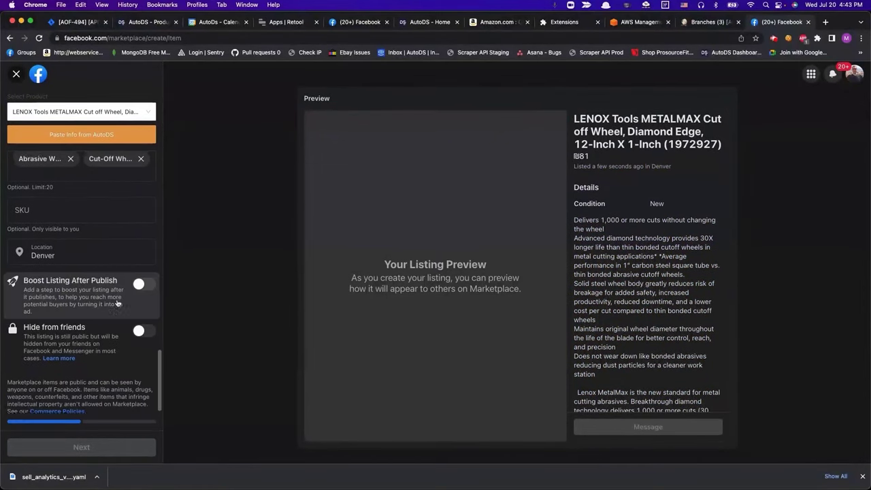
{"action": "scroll", "coordinate": [118, 299], "scroll_direction": "up", "scroll_amount": 10}
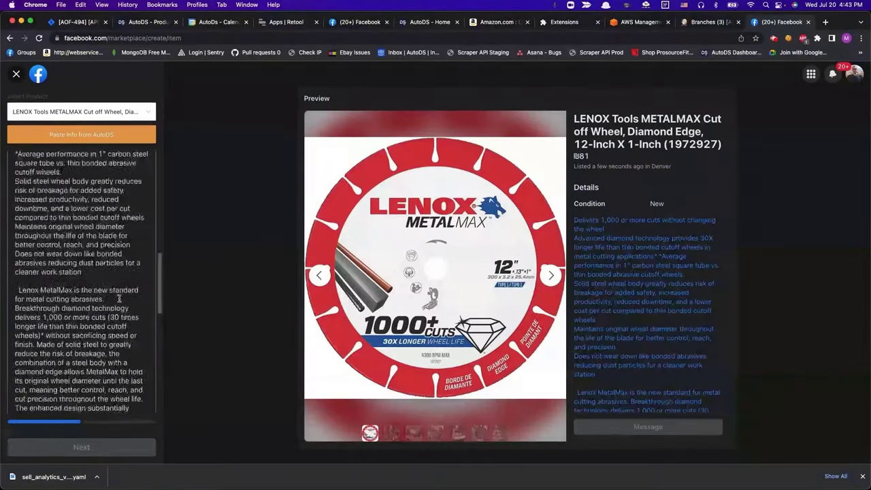
{"action": "scroll", "coordinate": [118, 301], "scroll_direction": "up", "scroll_amount": 3}
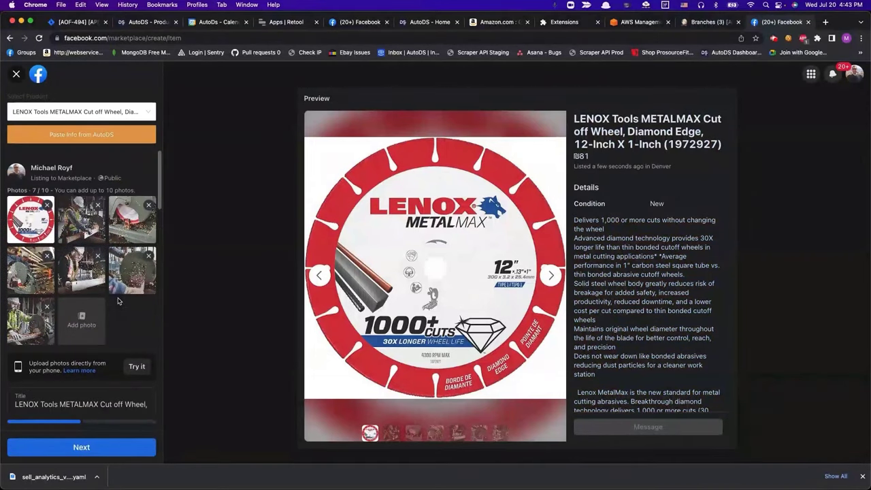
{"action": "scroll", "coordinate": [74, 258], "scroll_direction": "down", "scroll_amount": 3}
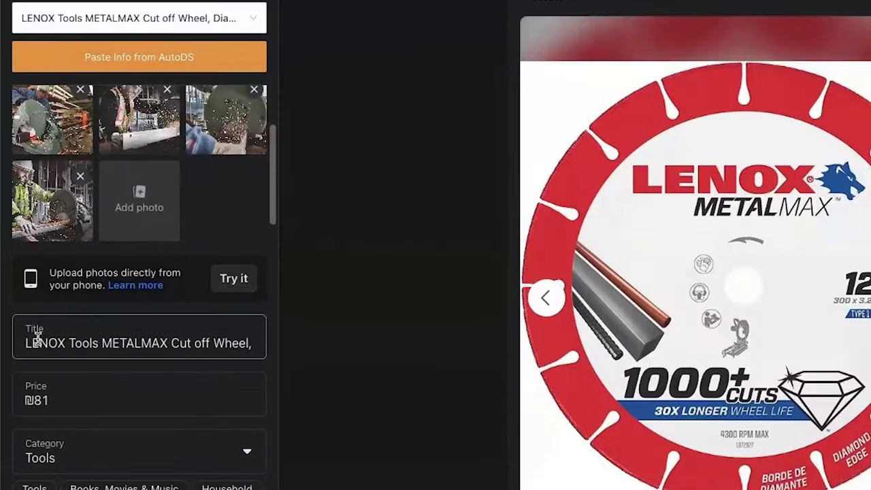
{"action": "scroll", "coordinate": [35, 306], "scroll_direction": "down", "scroll_amount": 2}
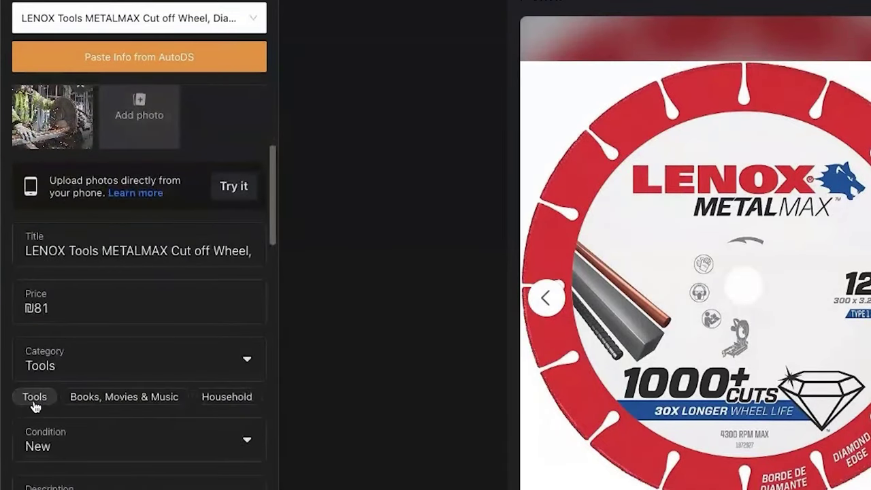
{"action": "scroll", "coordinate": [65, 377], "scroll_direction": "down", "scroll_amount": 5}
{"action": "scroll", "coordinate": [66, 386], "scroll_direction": "down", "scroll_amount": 10}
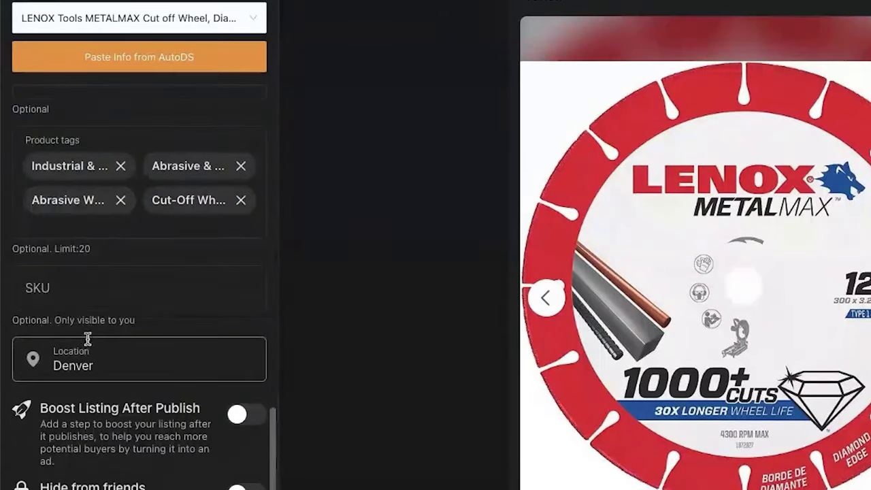
{"action": "scroll", "coordinate": [88, 338], "scroll_direction": "up", "scroll_amount": 15}
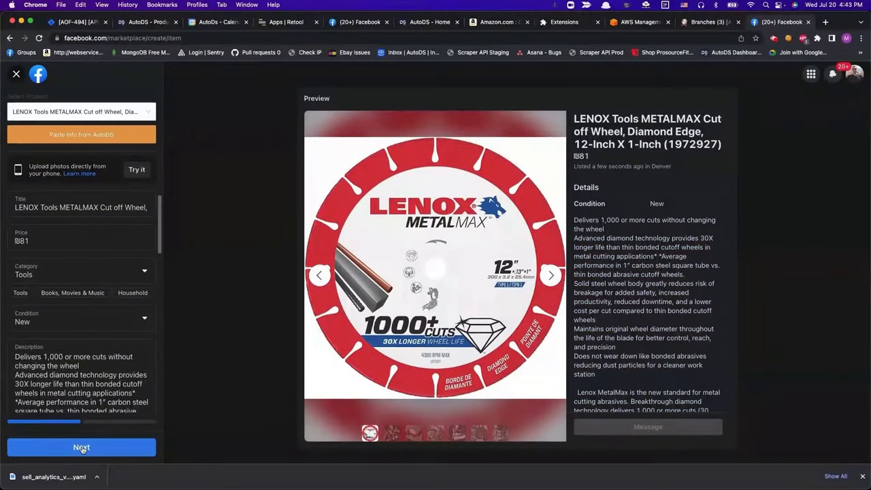
Step: Continue to the audience settings and publish the cut-off wheel listing publicly on Marketplace
{"action": "left_click", "coordinate": [81, 448]}
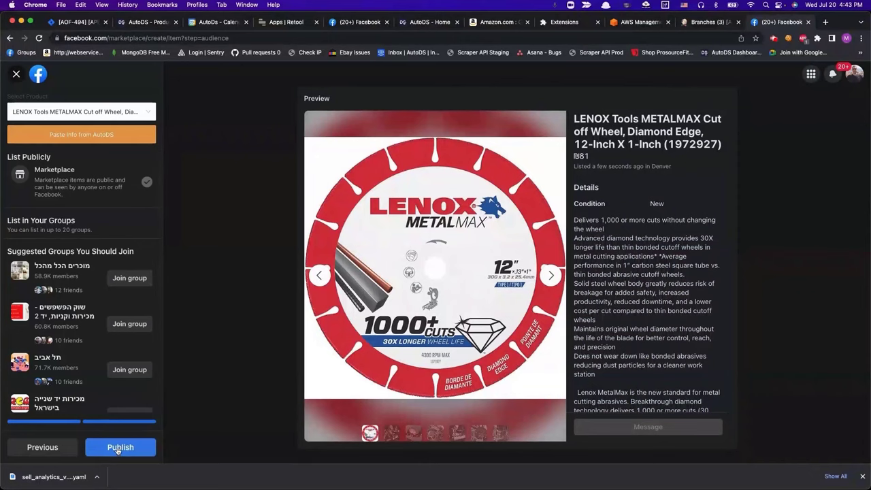
{"action": "left_click", "coordinate": [116, 449]}
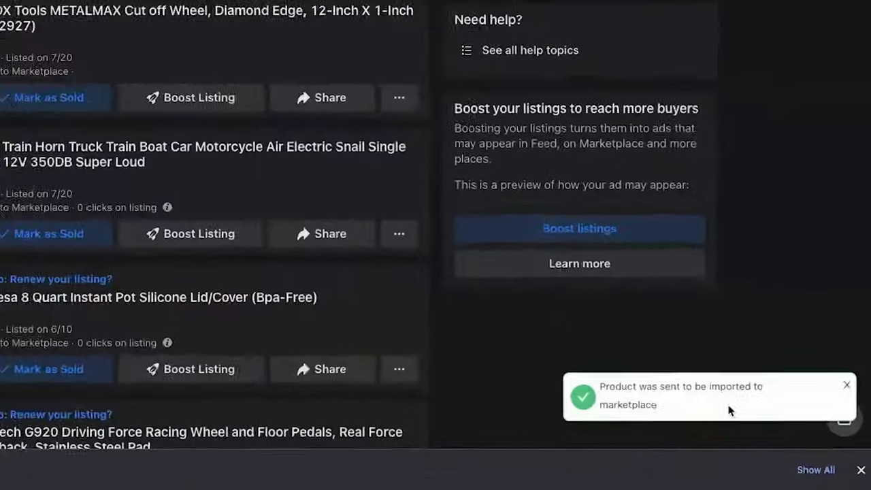
{"action": "left_click_drag", "start_coordinate": [782, 441], "coordinate": [704, 425]}
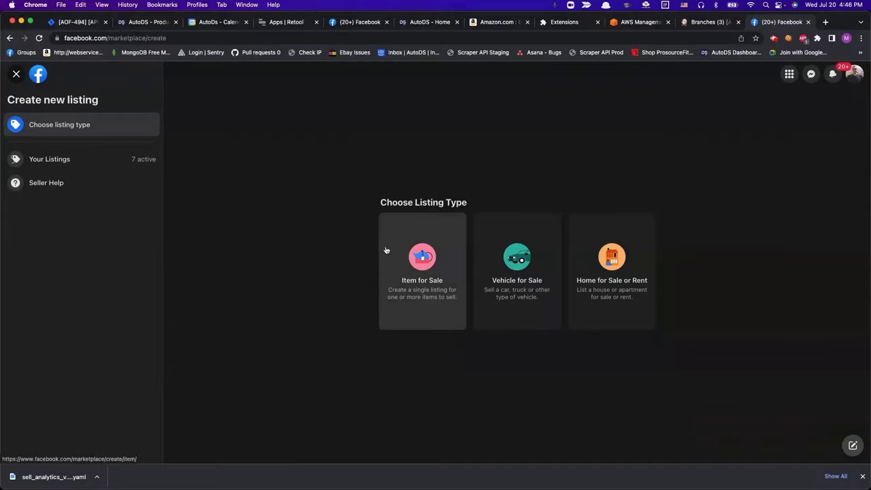
Step: Start another Item for Sale listing on Facebook Marketplace and select the Foam Golf Practice Balls as its AutoDS product
{"action": "left_click", "coordinate": [400, 262]}
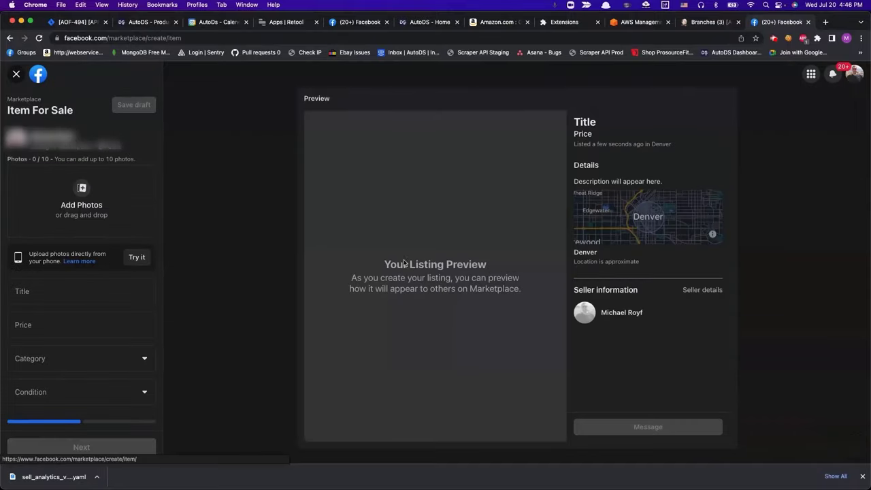
{"action": "scroll", "coordinate": [105, 115], "scroll_direction": "down", "scroll_amount": 1}
{"action": "left_click", "coordinate": [105, 115]}
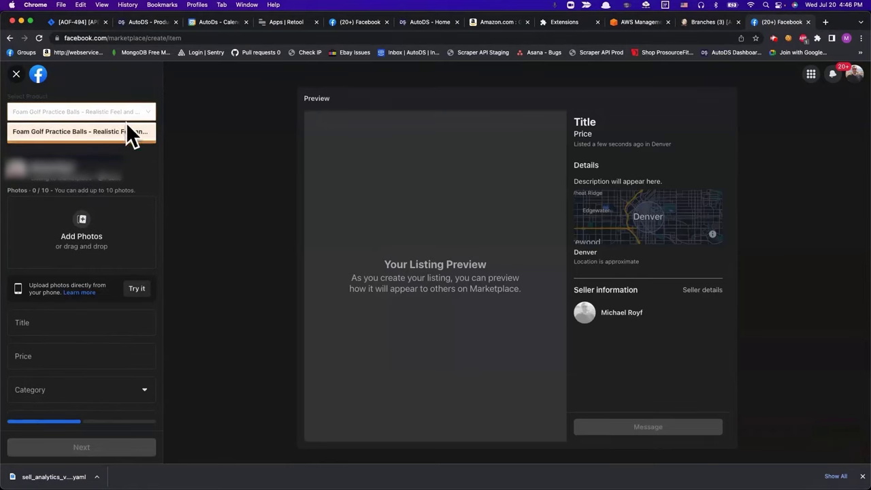
{"action": "left_click", "coordinate": [130, 132]}
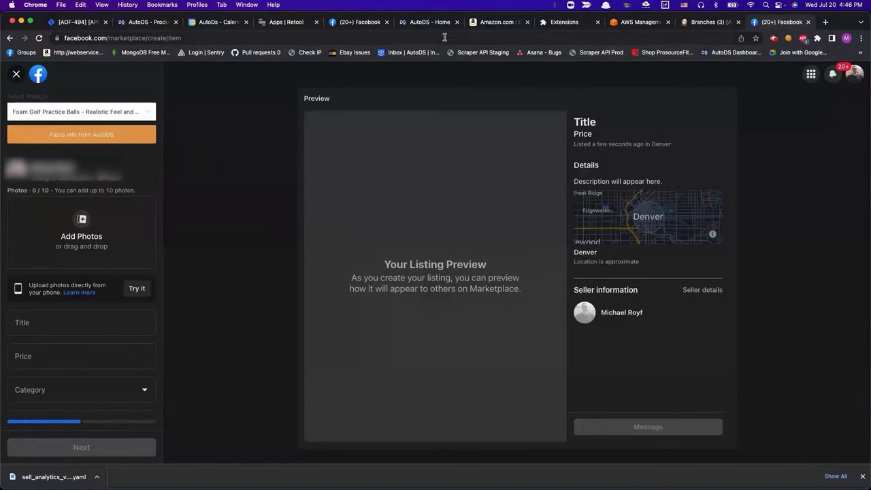
Step: Switch to AutoDS, show the store's products, and open the Facebook Marketplace listing of the Horn Train Horn from its sell item ID
{"action": "left_click", "coordinate": [427, 23]}
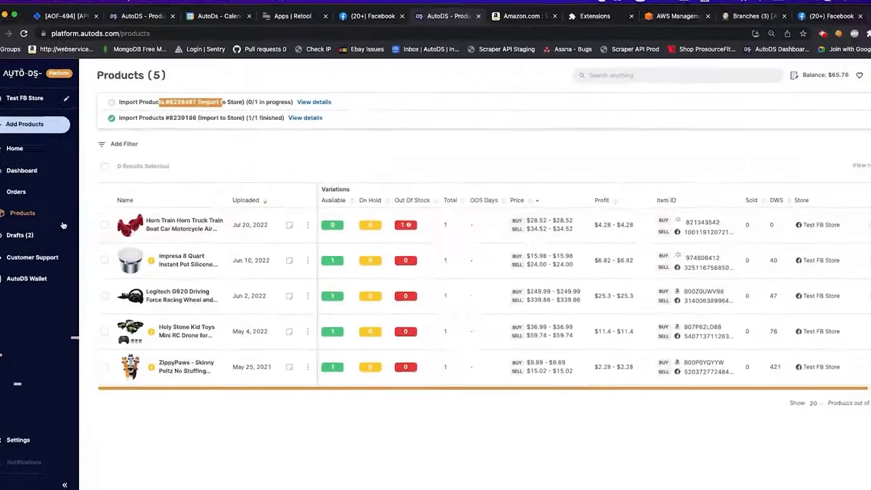
{"action": "left_click", "coordinate": [39, 224]}
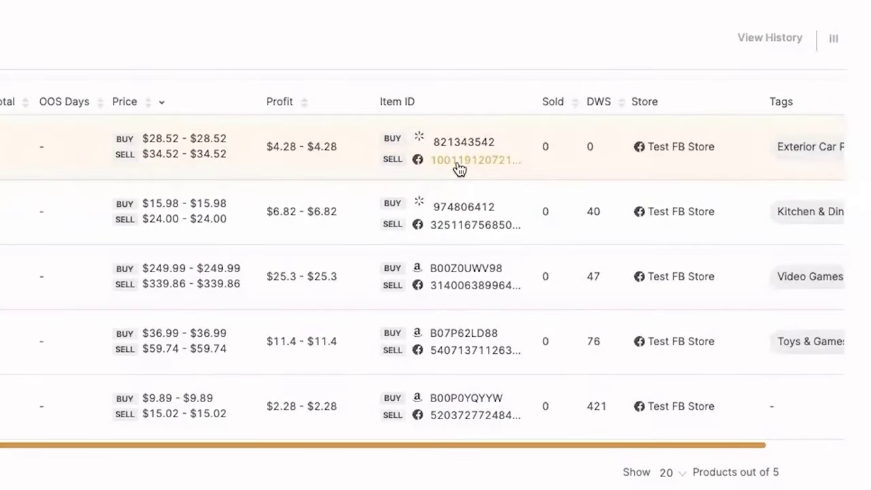
{"action": "left_click", "coordinate": [459, 168]}
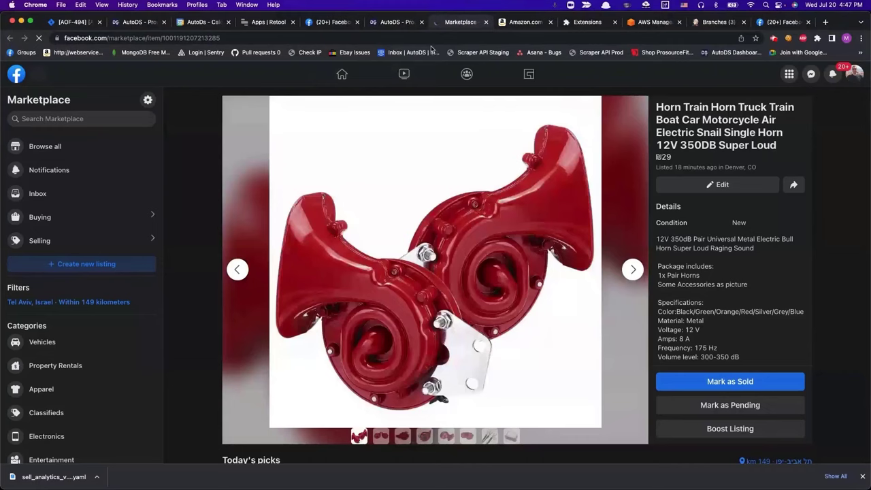